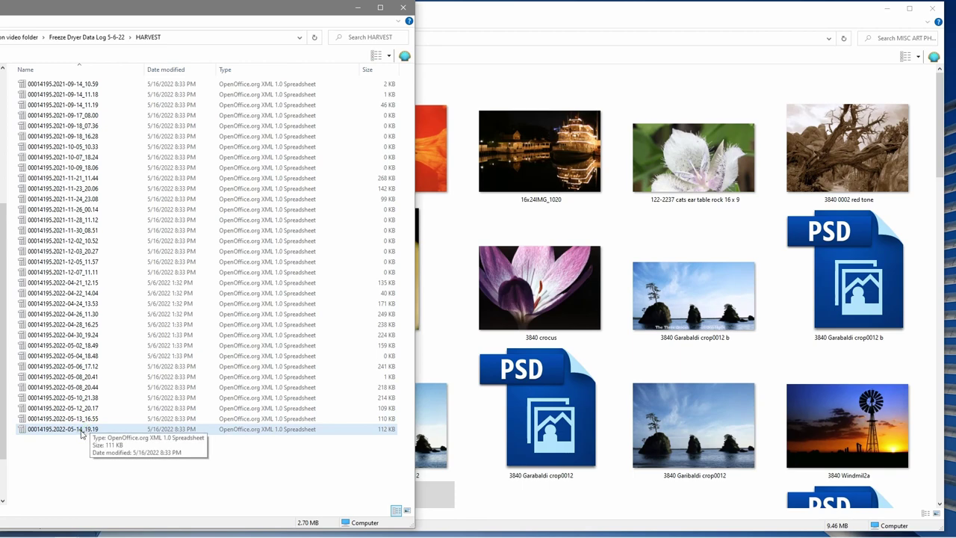
Open the 00014195.2022-05-14_19.19 log from the HARVEST folder in OpenOffice Calc, importing it as comma-separated text.
right_click(81, 432)
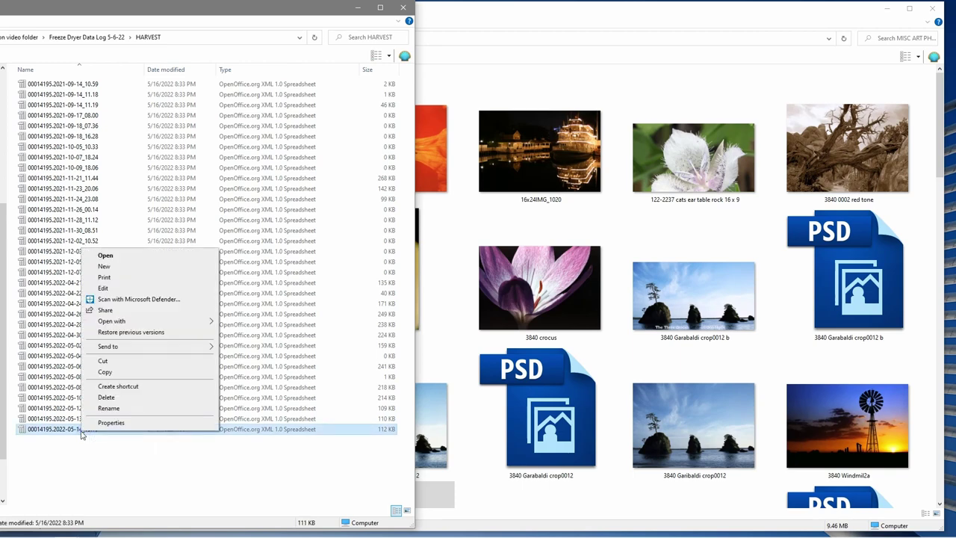
mouse_move(136, 323)
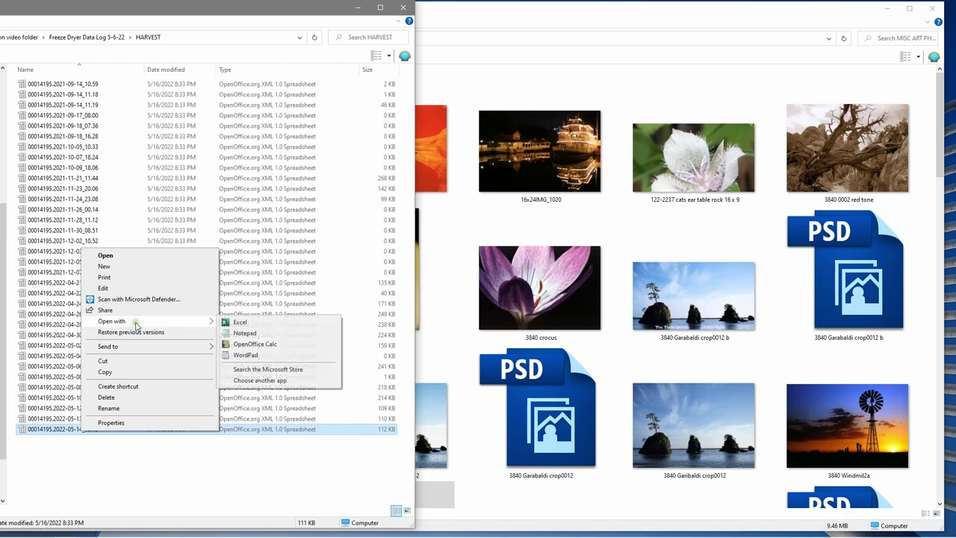
click(251, 345)
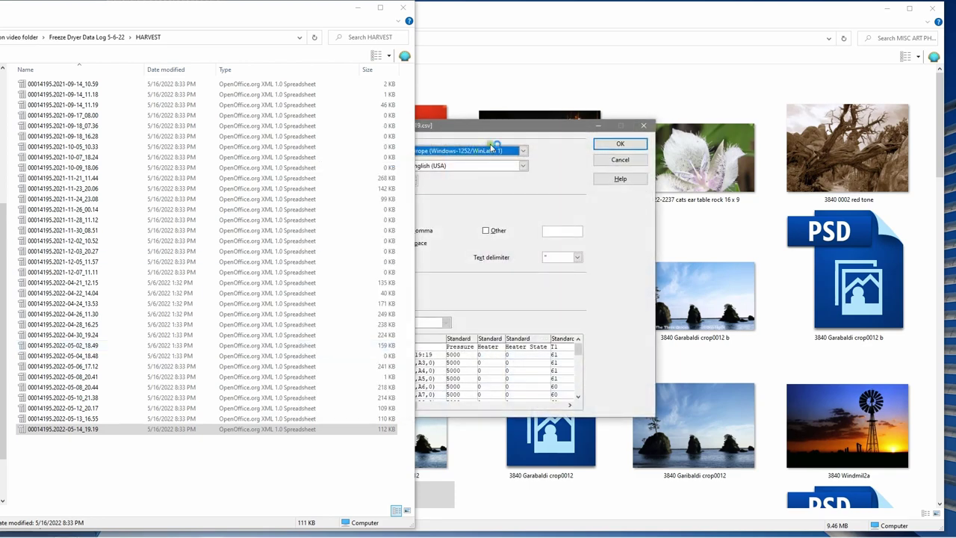
click(506, 131)
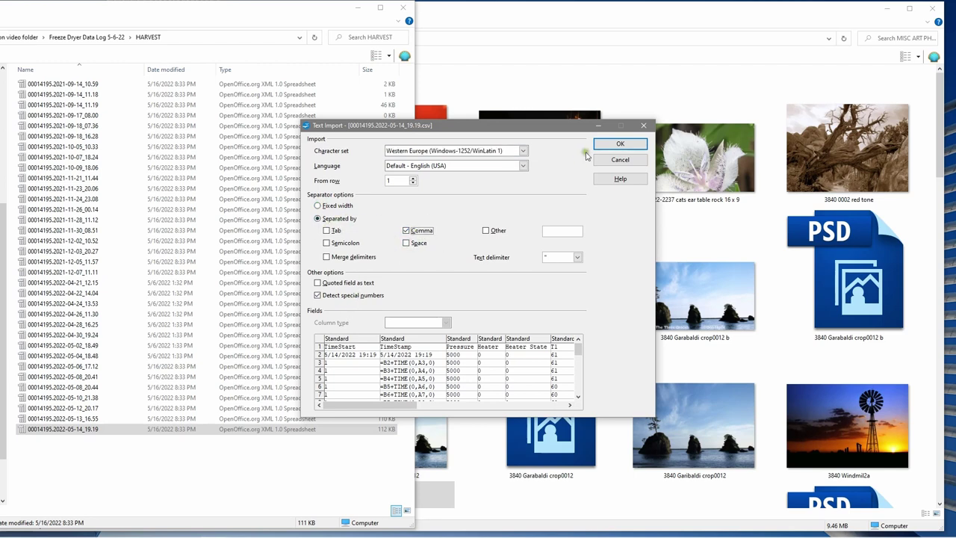
click(618, 145)
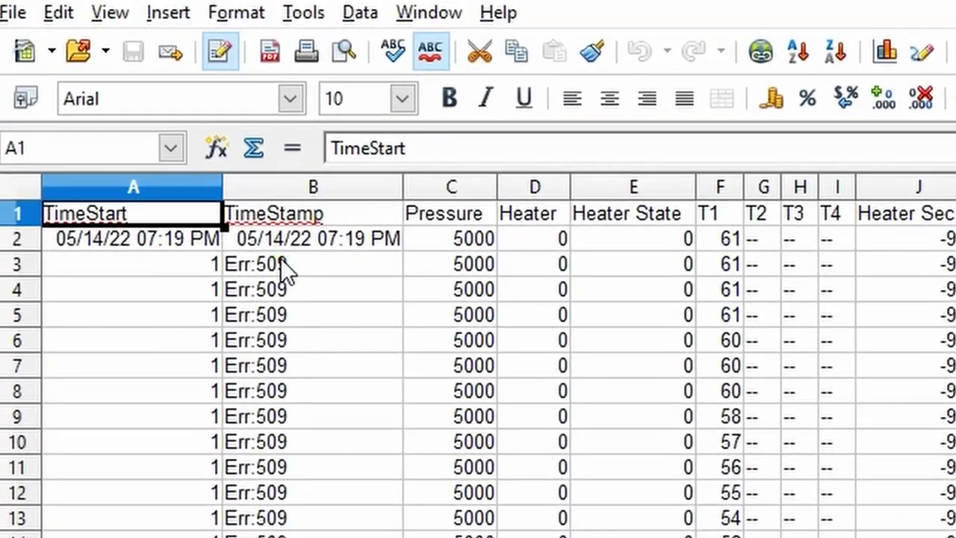
Correct the TimeStamp formula in B3 to =B2+TIME(0;A3;0), replacing the comma separators with semicolons.
click(233, 222)
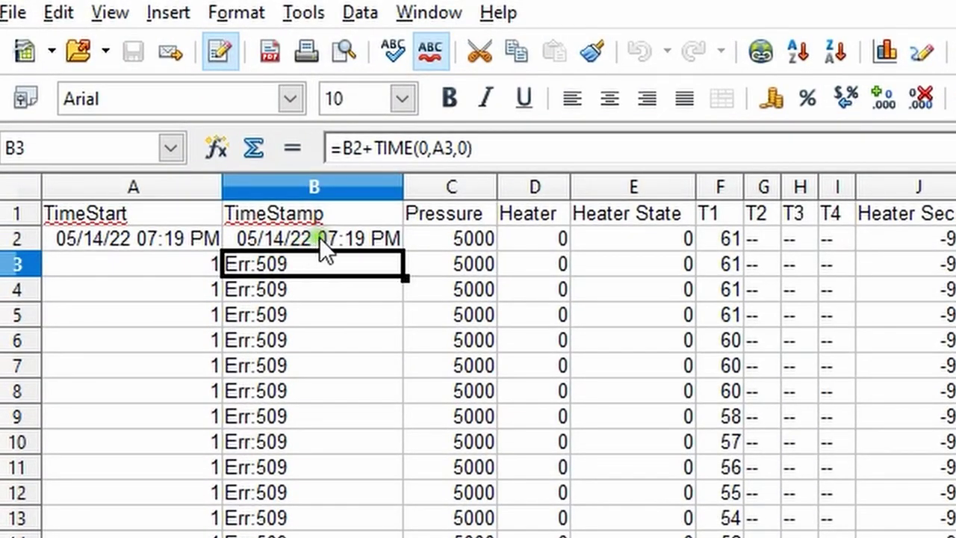
click(321, 237)
click(309, 267)
double_click(309, 266)
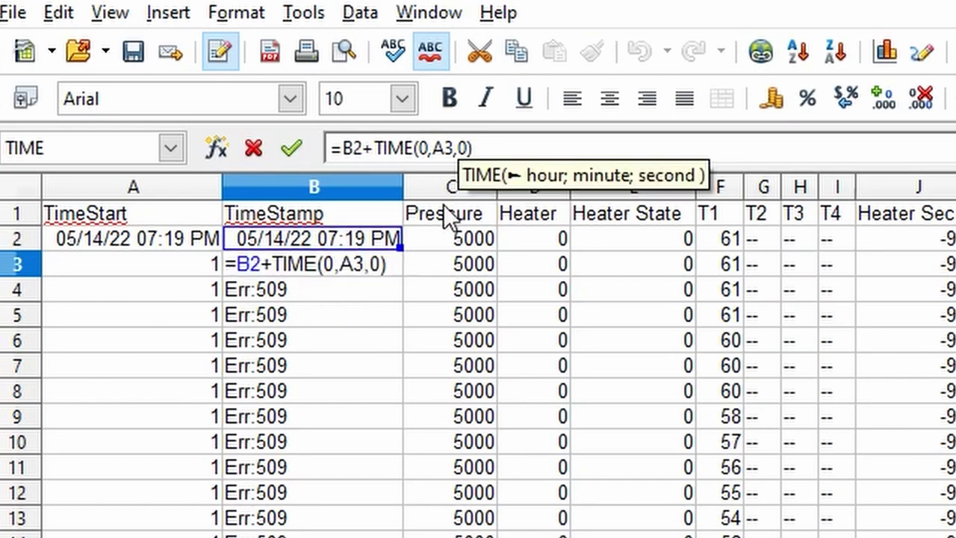
click(451, 148)
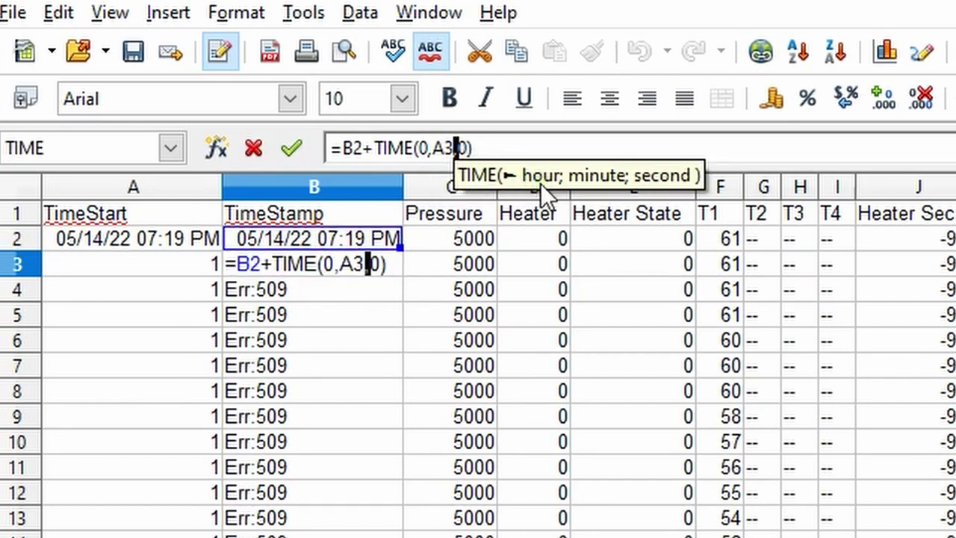
text(;)
click(429, 149)
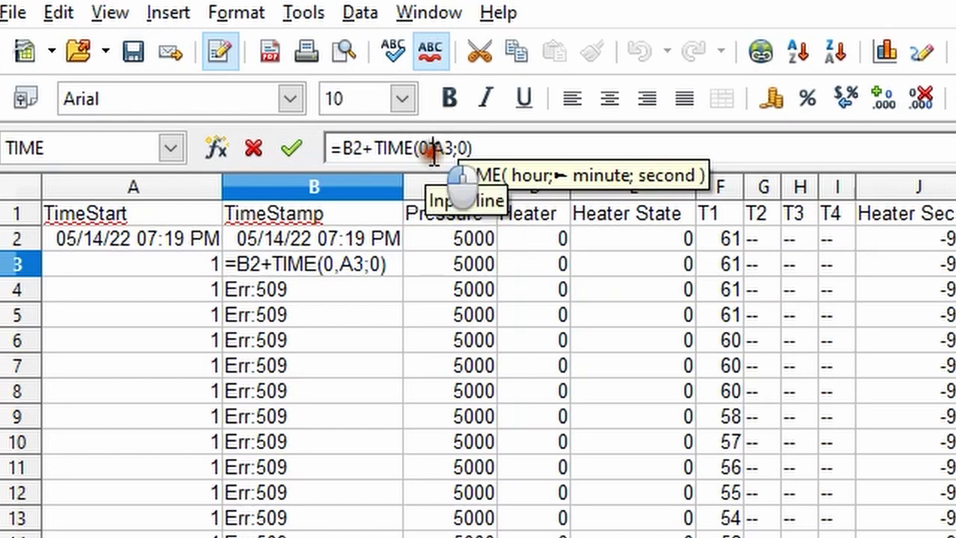
text(;)
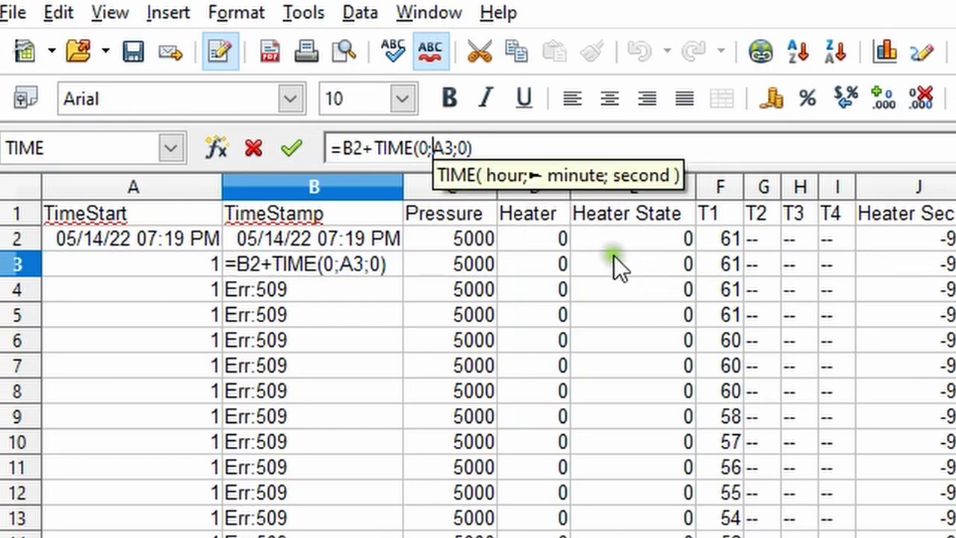
click(535, 145)
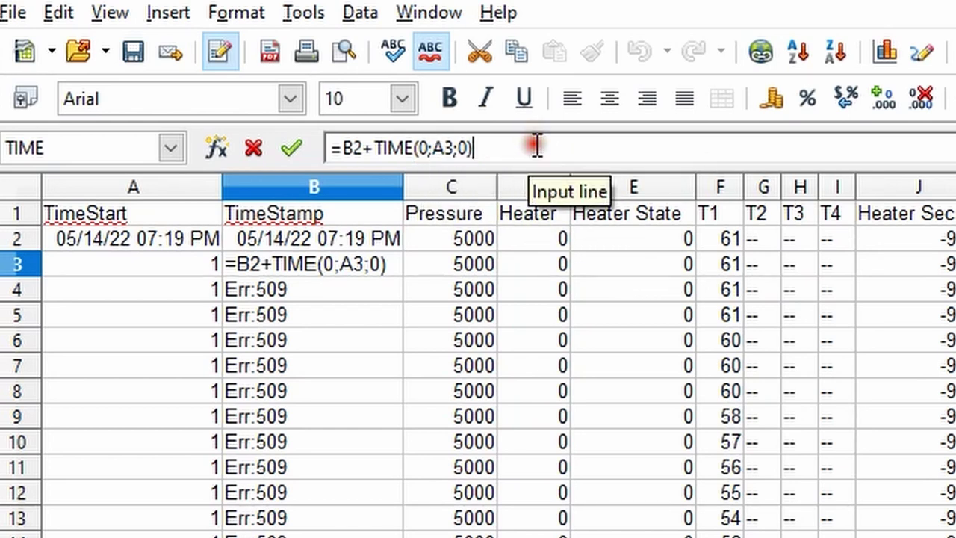
key(Return)
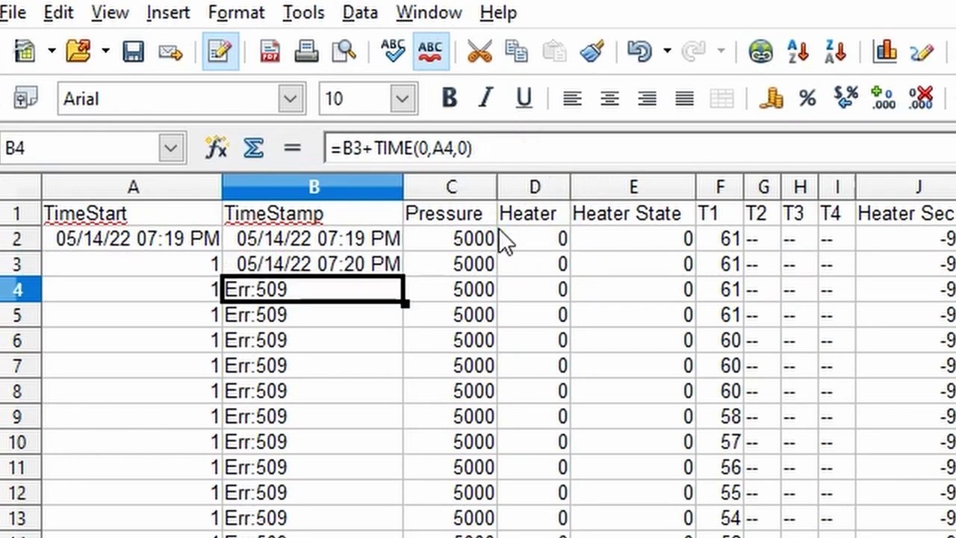
Fill the corrected B3 formula down the TimeStamp column through row 374, and return to the start of the sheet.
click(383, 264)
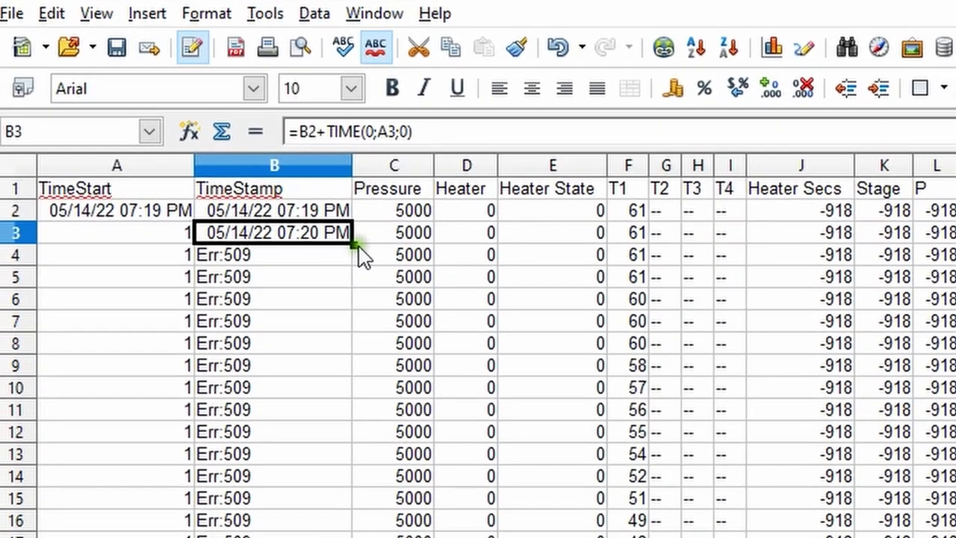
drag(352, 244, 161, 472)
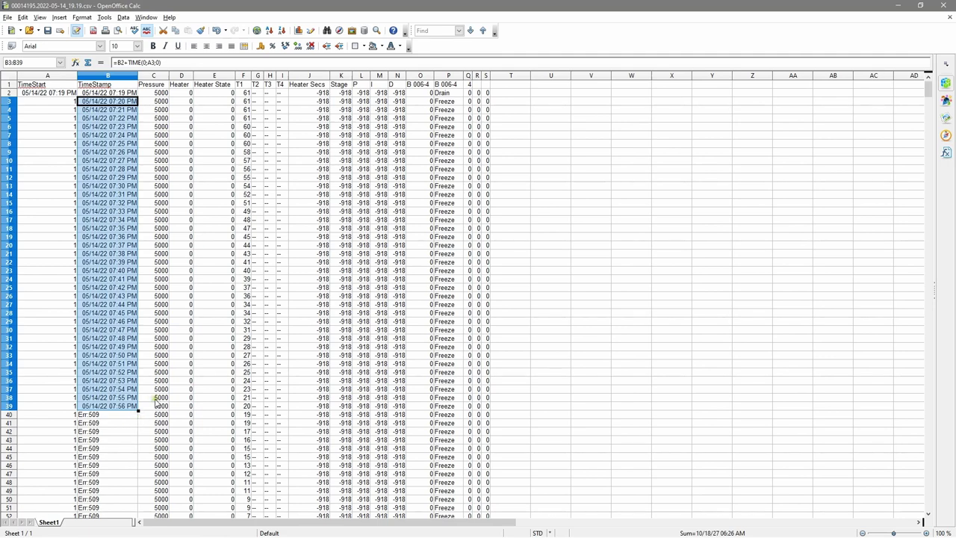
click(123, 417)
click(129, 407)
drag(138, 409, 129, 512)
scroll(893, 344, up, 20)
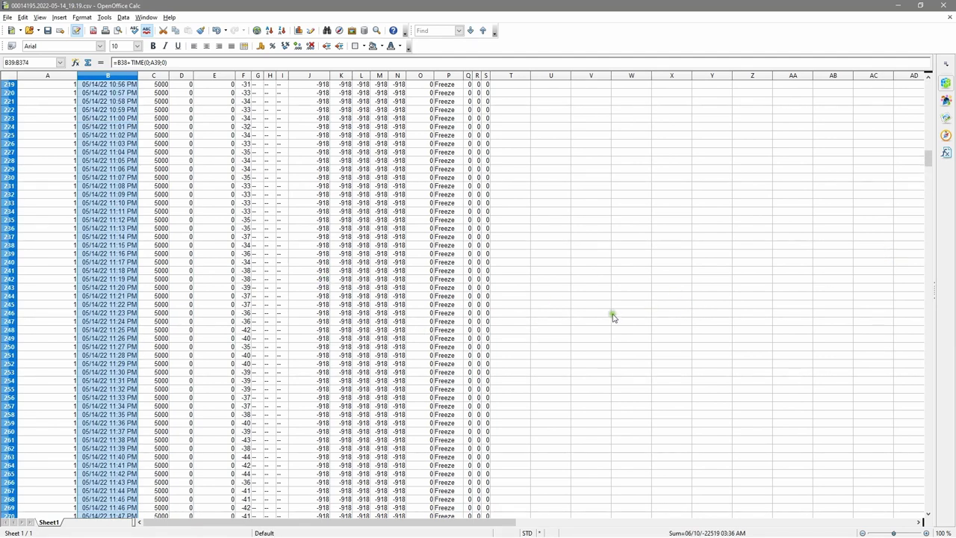
click(133, 319)
scroll(748, 224, up, 20)
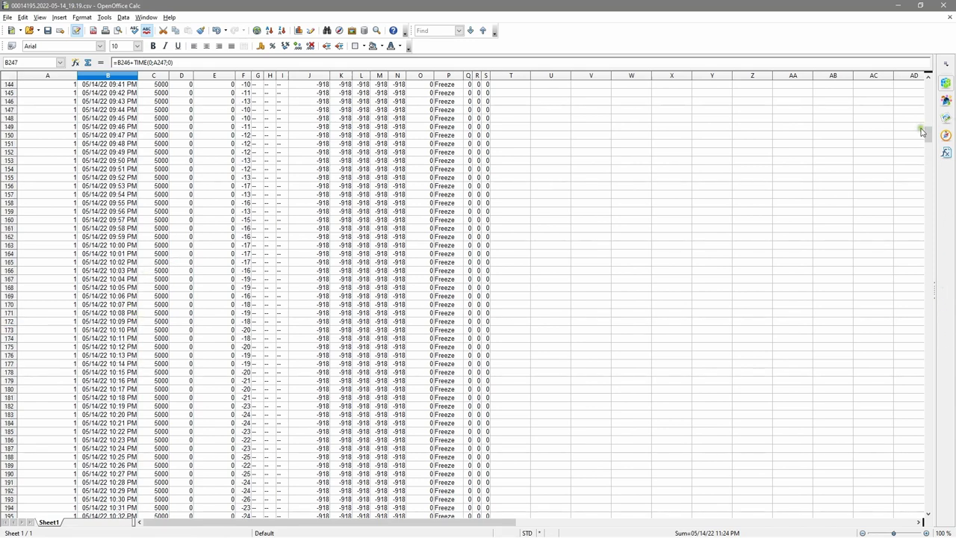
drag(926, 133, 926, 81)
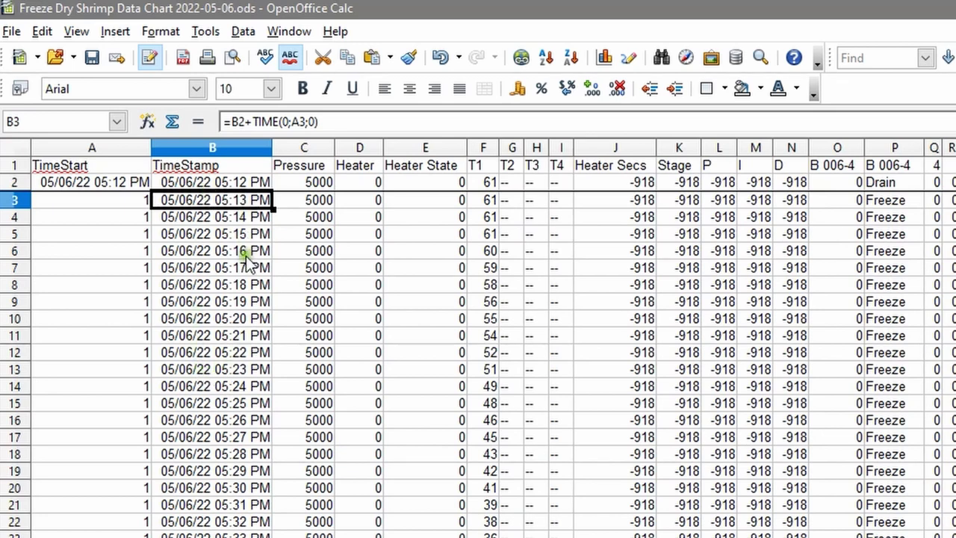
In Freeze Dry Shrimp Data Chart 2022-05-06.ods, examine the timestamps and T1 temperatures through the whole Freeze stage.
scroll(253, 374, down, 2)
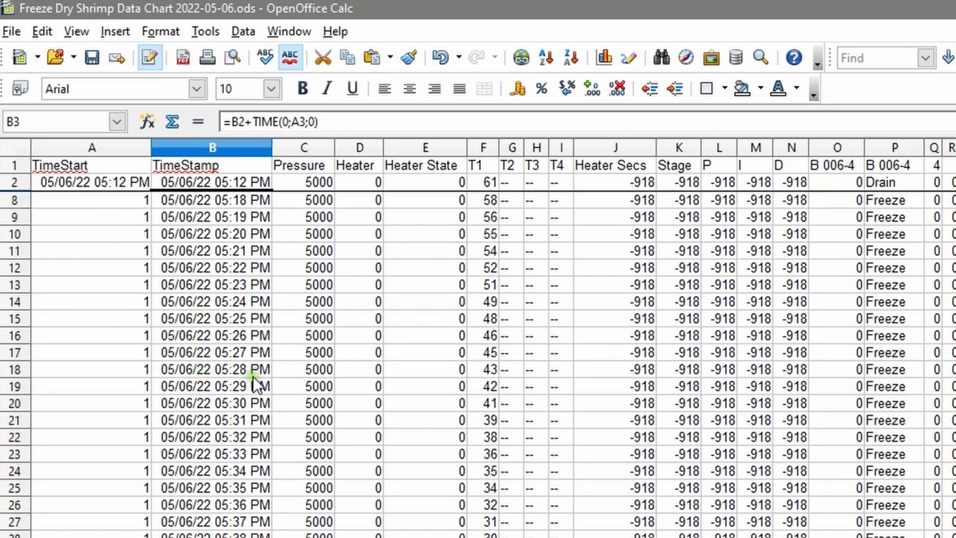
scroll(251, 388, up, 2)
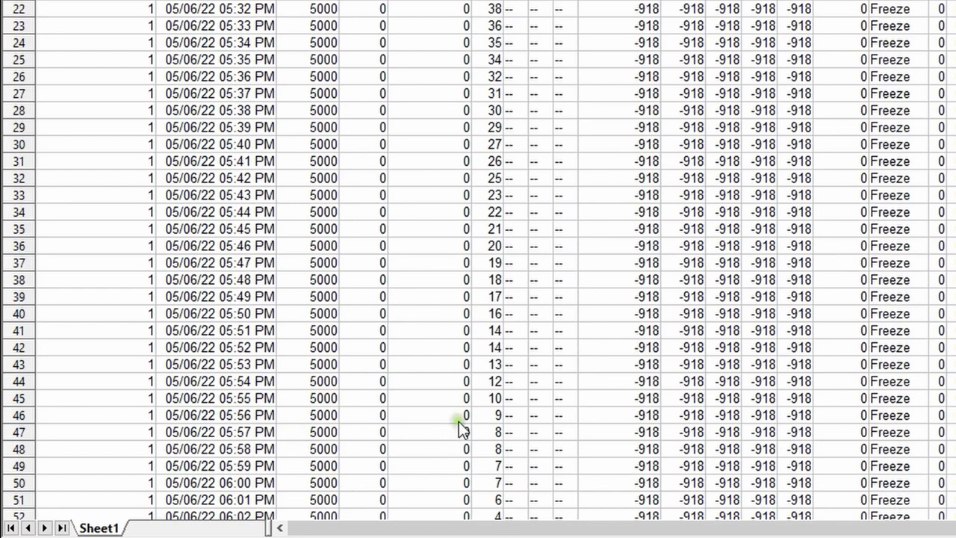
scroll(490, 327, down, 7)
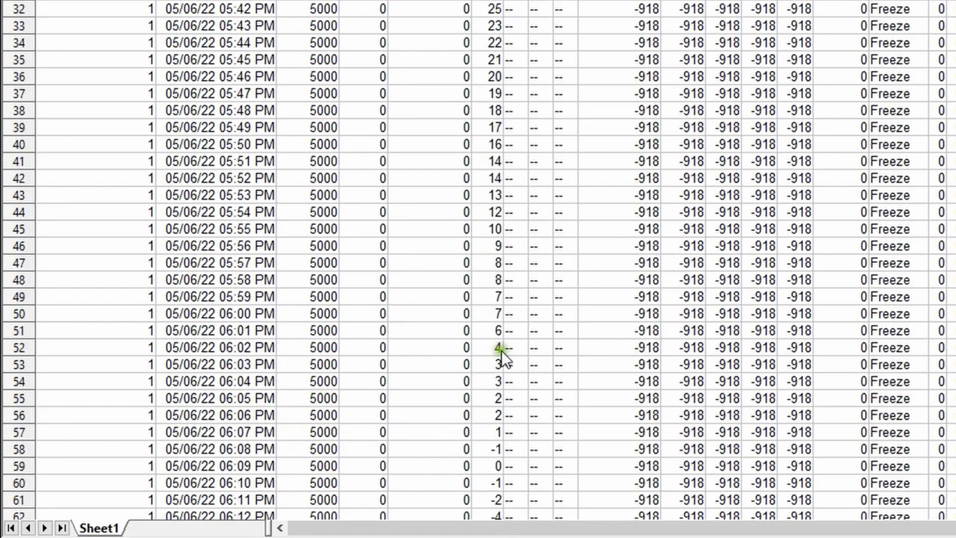
scroll(516, 370, down, 17)
scroll(503, 365, down, 12)
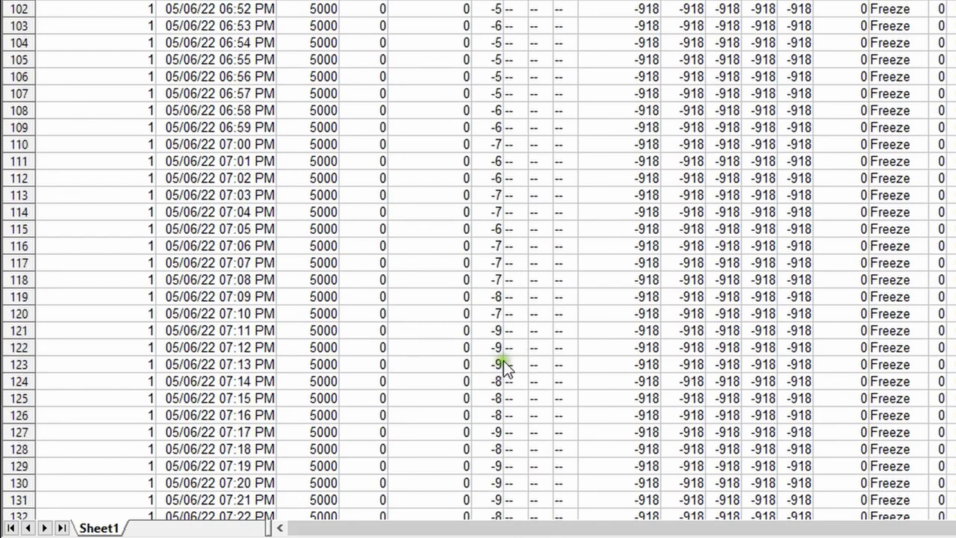
scroll(516, 363, down, 2)
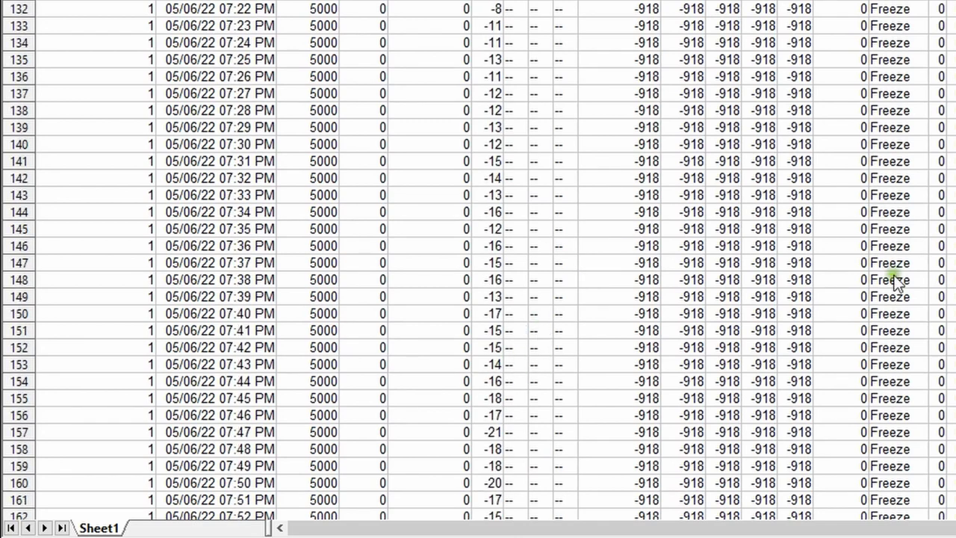
scroll(886, 336, down, 18)
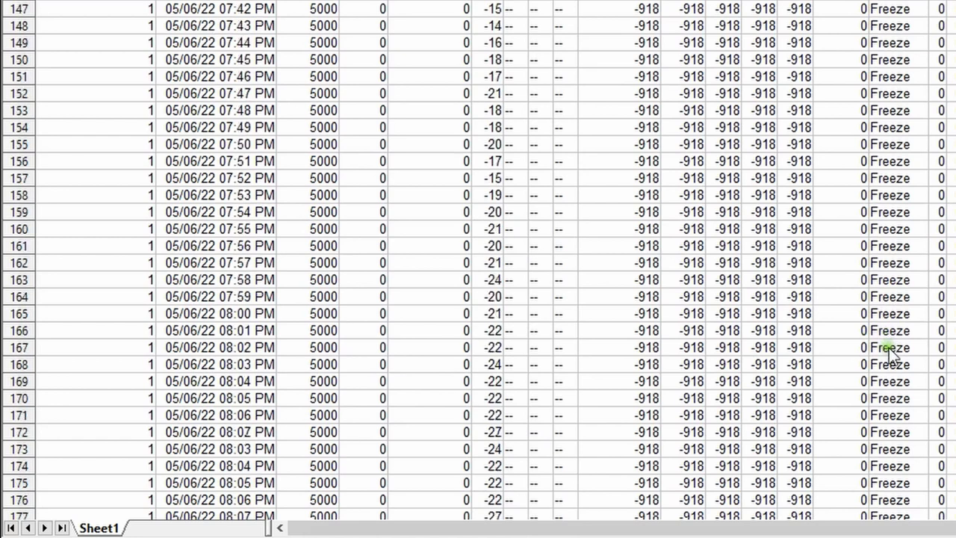
scroll(886, 340, down, 17)
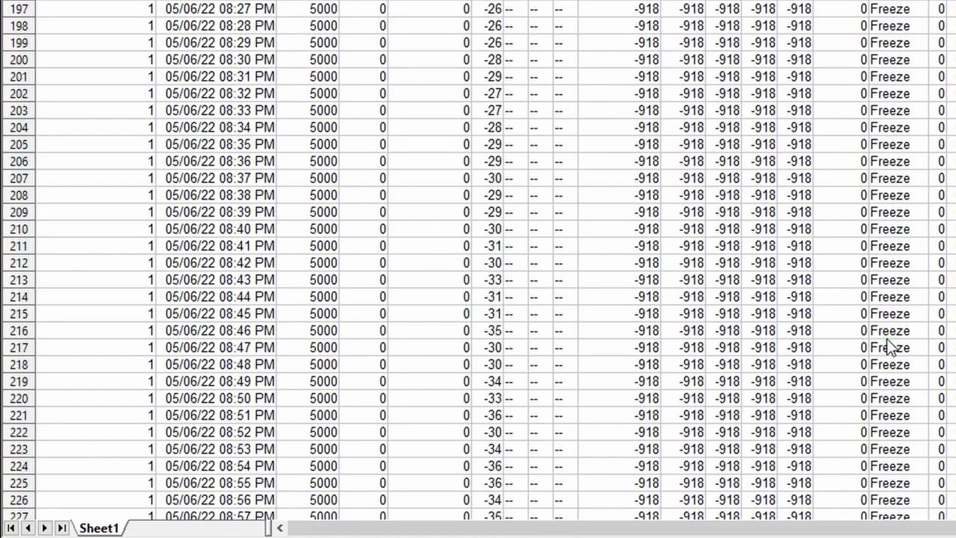
scroll(887, 349, down, 5)
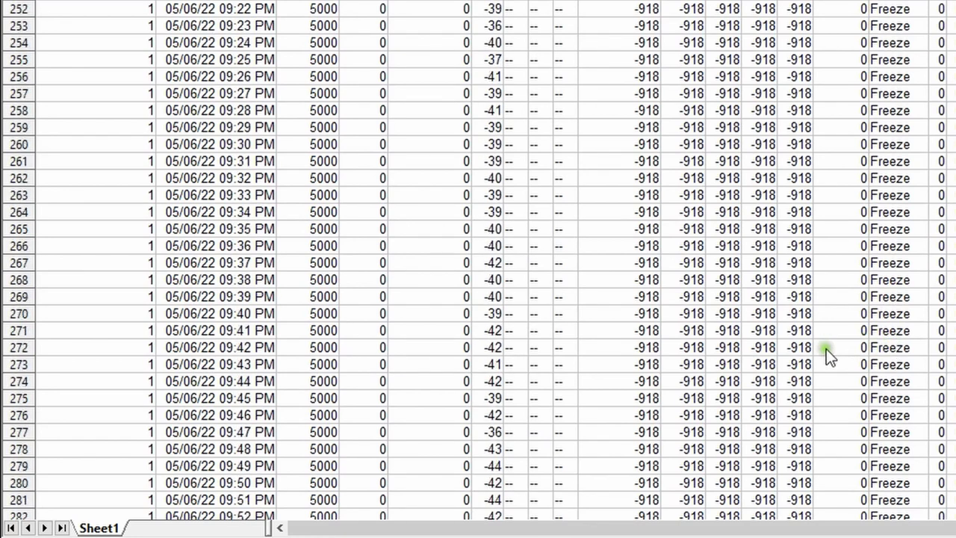
scroll(393, 367, down, 15)
scroll(632, 374, down, 7)
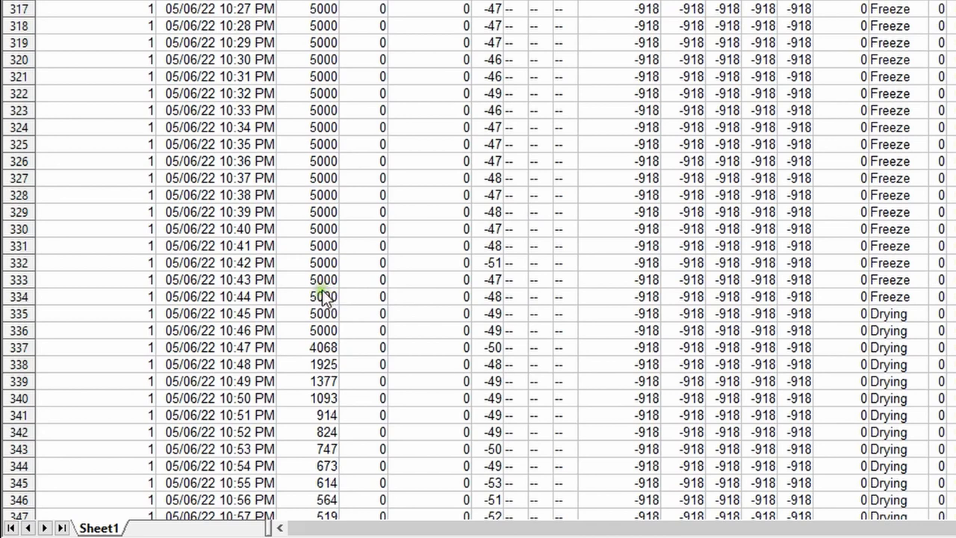
Examine how pressure, heater values and T1 temperature change from the start of the Drying stage through its first heating cycles.
click(905, 314)
click(337, 363)
click(347, 399)
scroll(348, 405, down, 2)
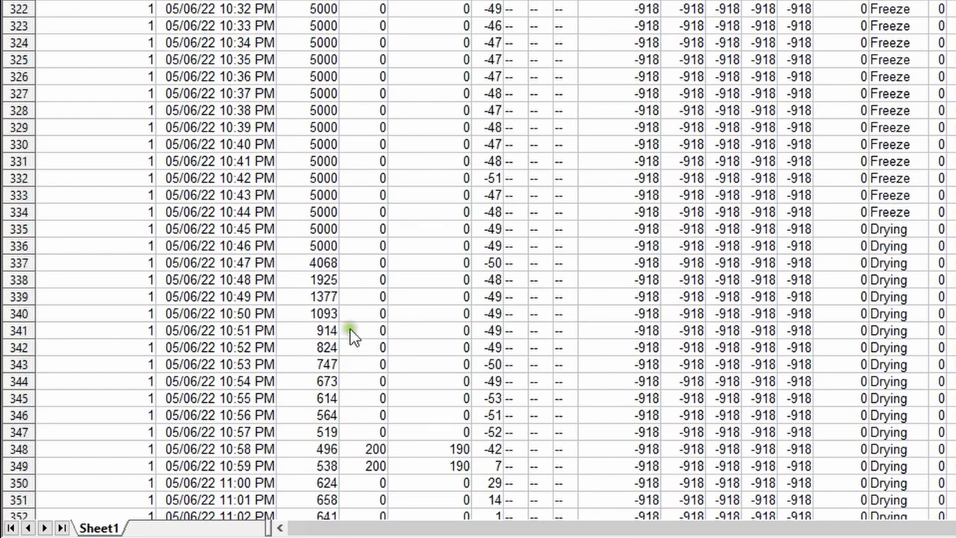
scroll(345, 356, down, 1)
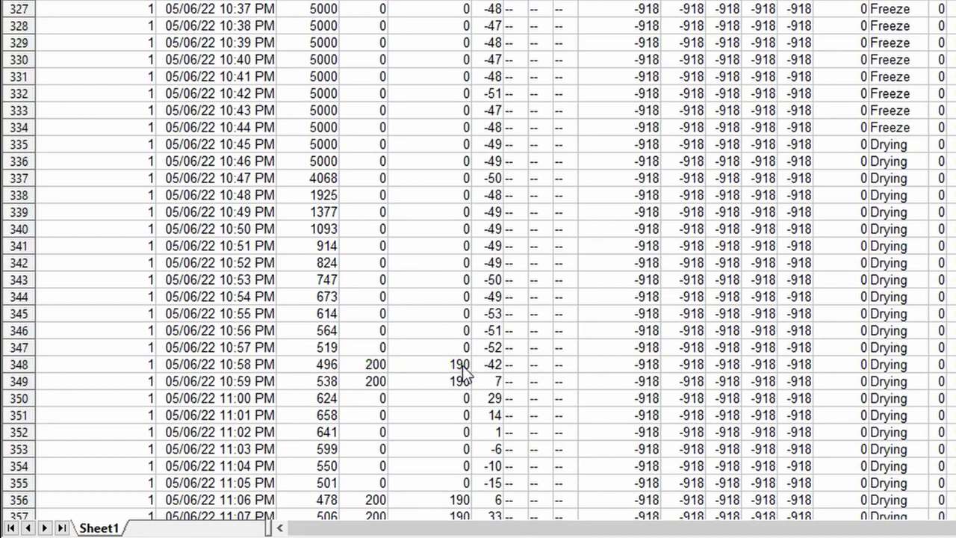
scroll(463, 368, down, 2)
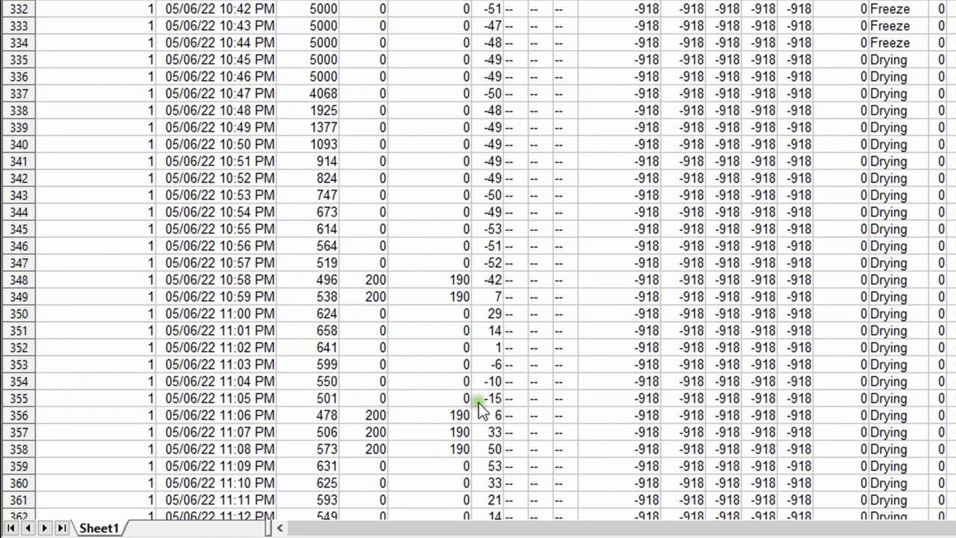
scroll(407, 330, down, 2)
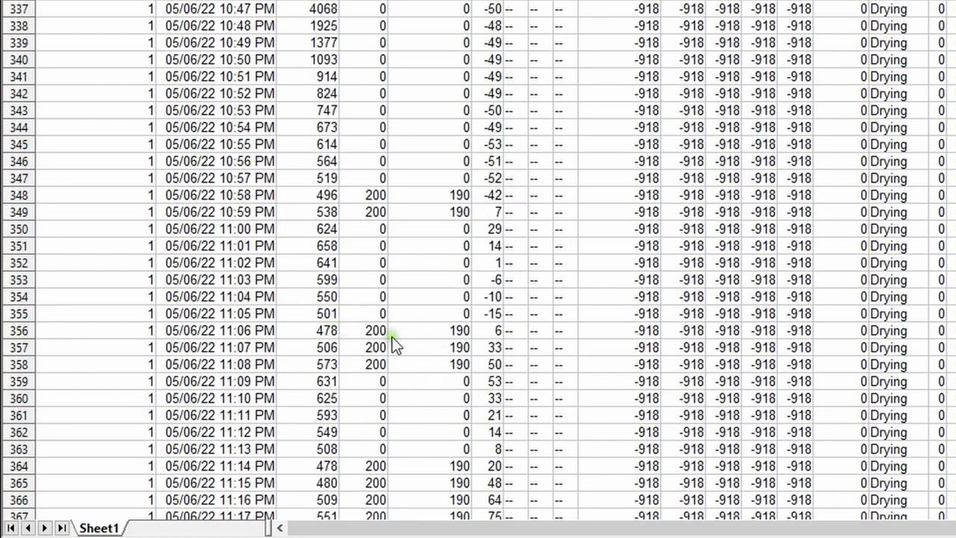
scroll(399, 356, down, 2)
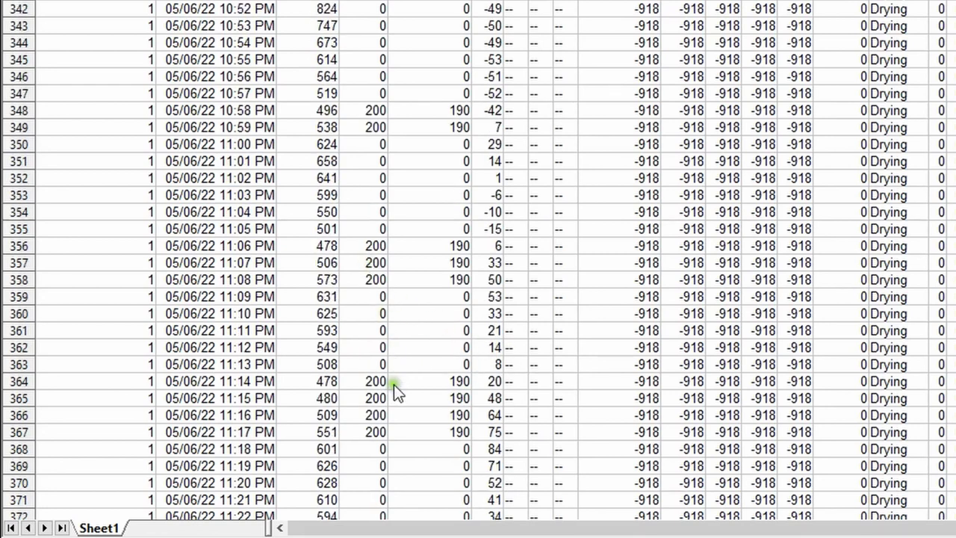
scroll(396, 408, down, 2)
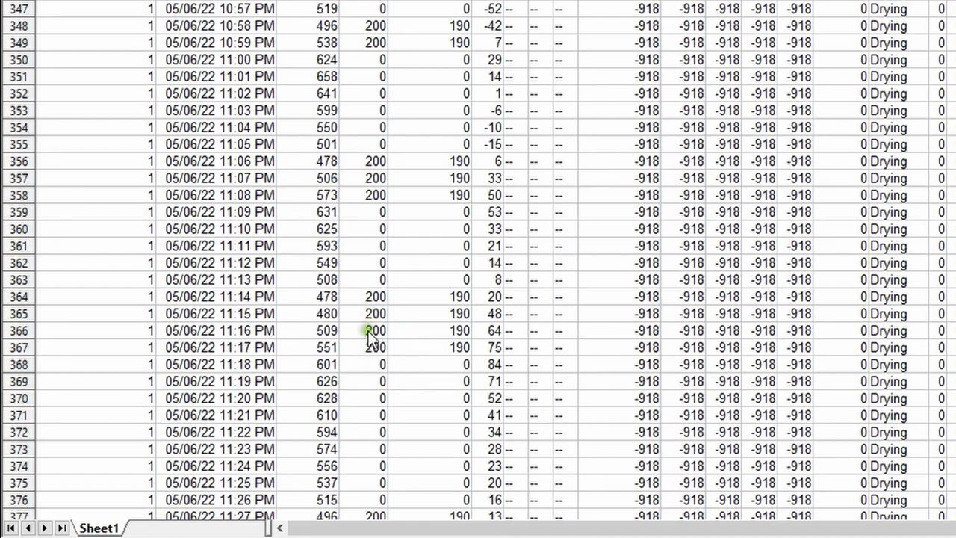
scroll(370, 334, down, 4)
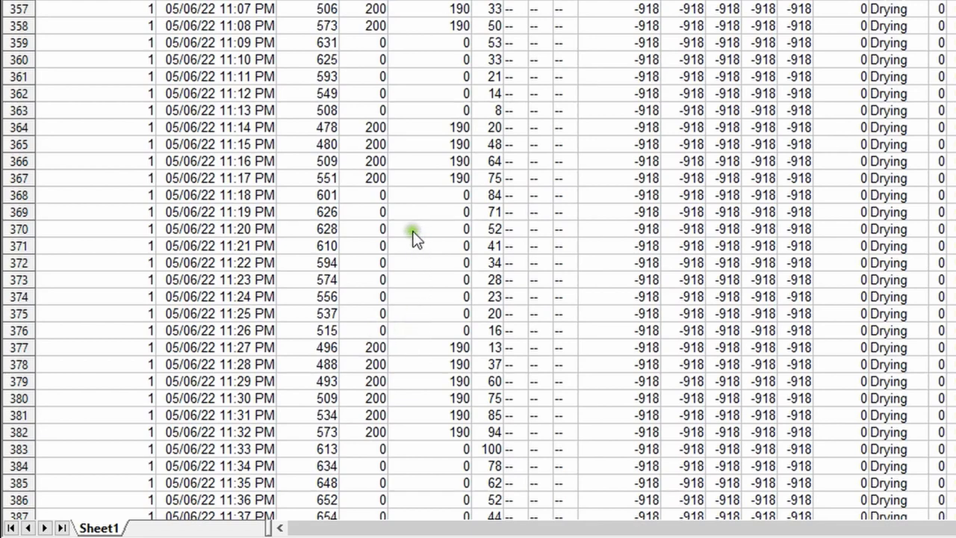
scroll(385, 314, down, 5)
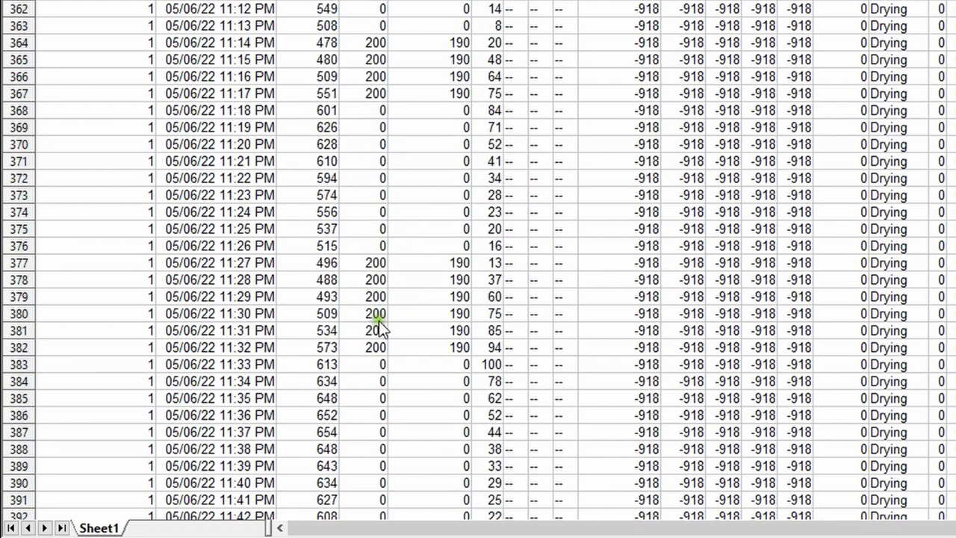
scroll(390, 325, down, 13)
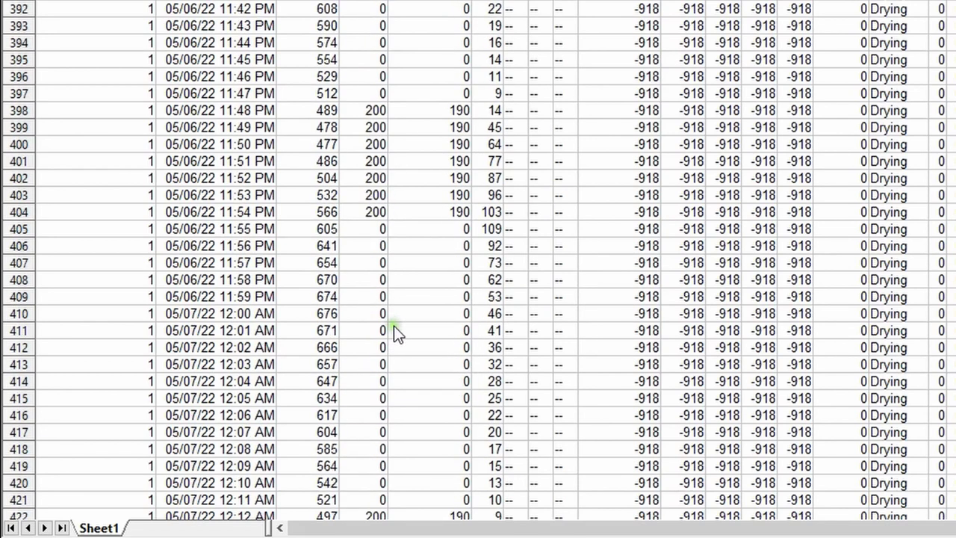
Follow the remaining Drying stage records down to the start of FinalDry, comparing pressure, heater values and T1 temperature across the heating cycles.
scroll(393, 271, down, 8)
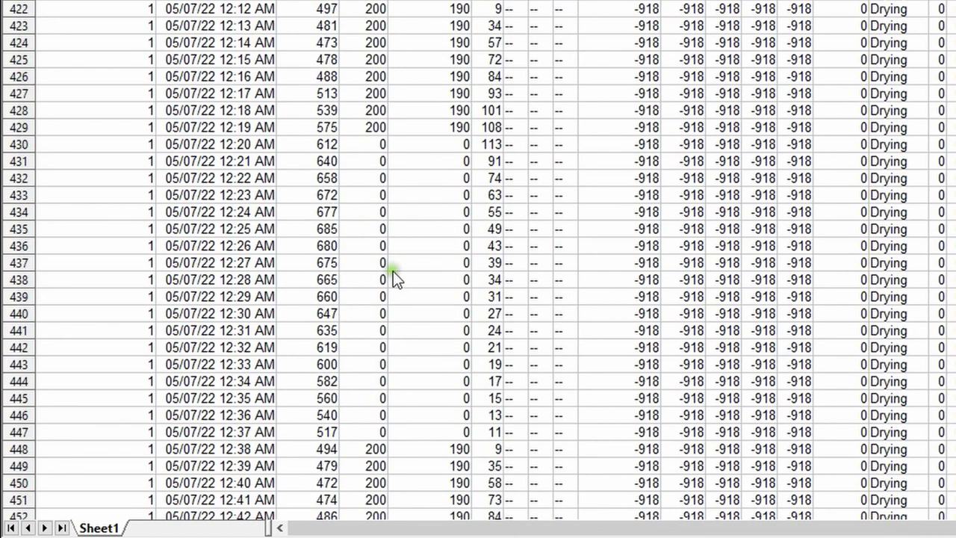
scroll(393, 278, down, 18)
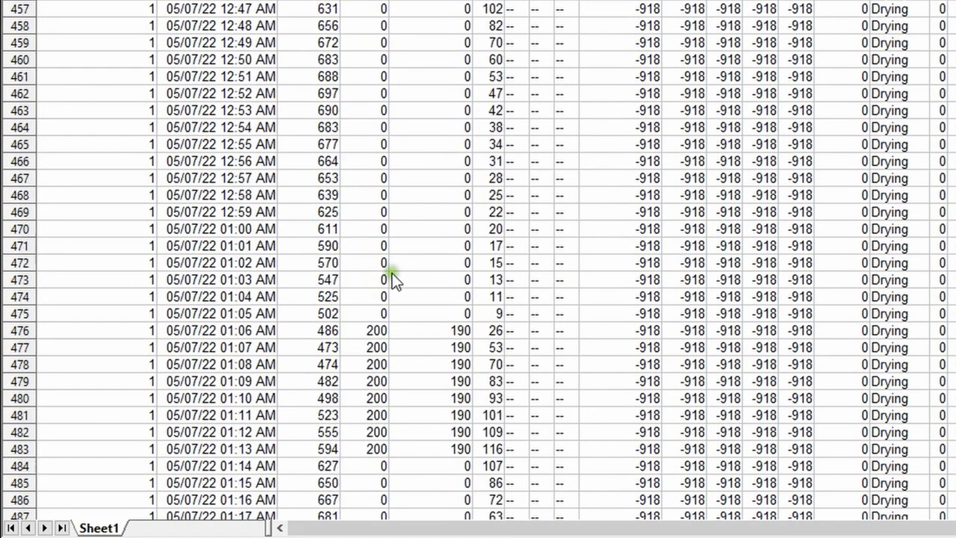
scroll(387, 282, down, 20)
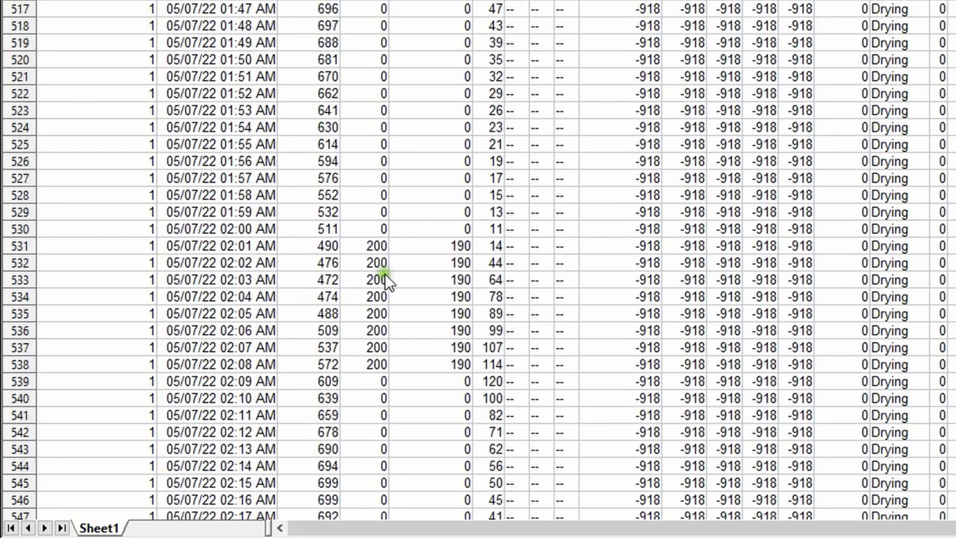
scroll(379, 279, down, 20)
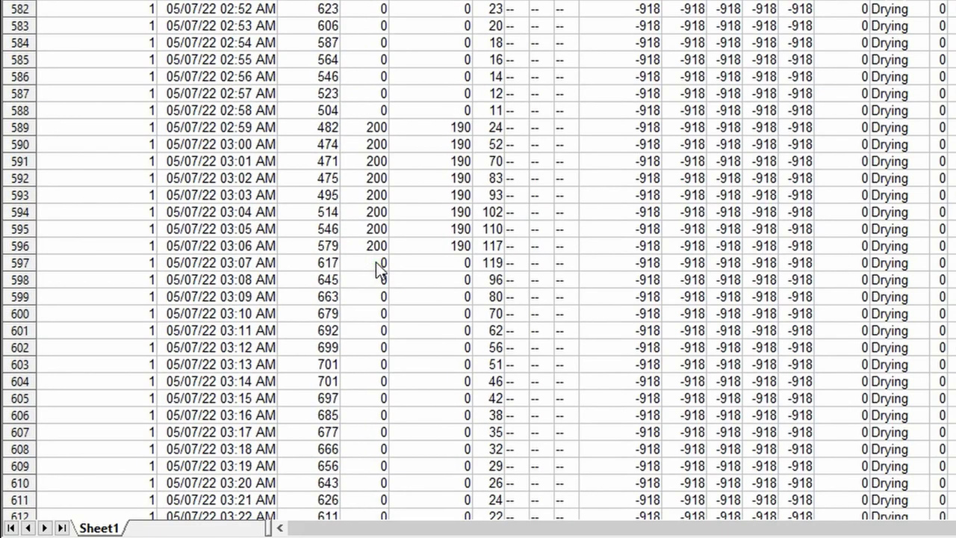
scroll(374, 277, down, 20)
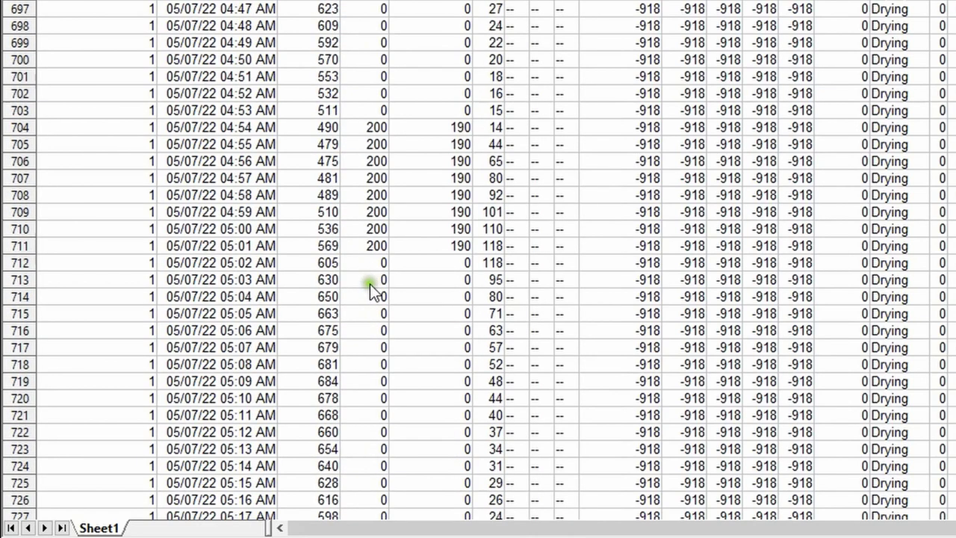
scroll(358, 262, down, 20)
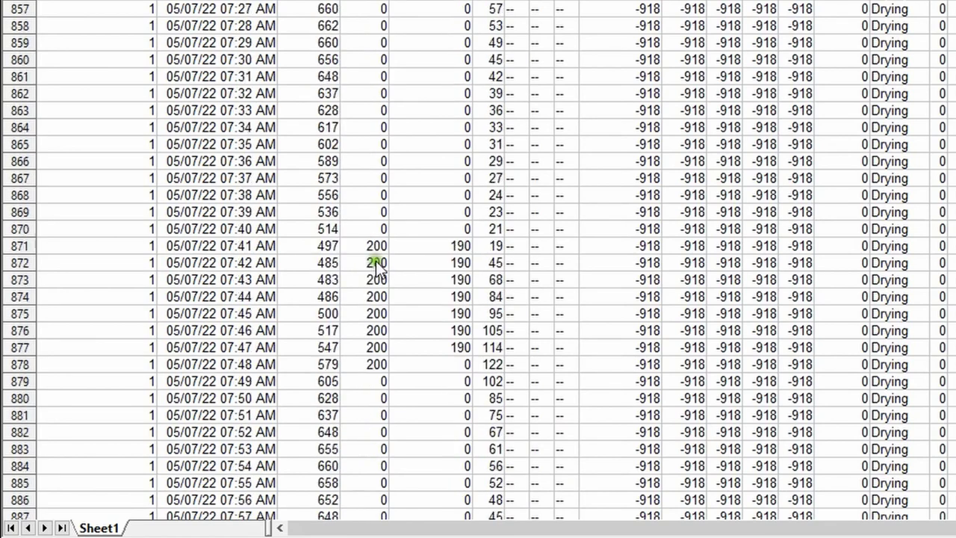
scroll(359, 262, down, 20)
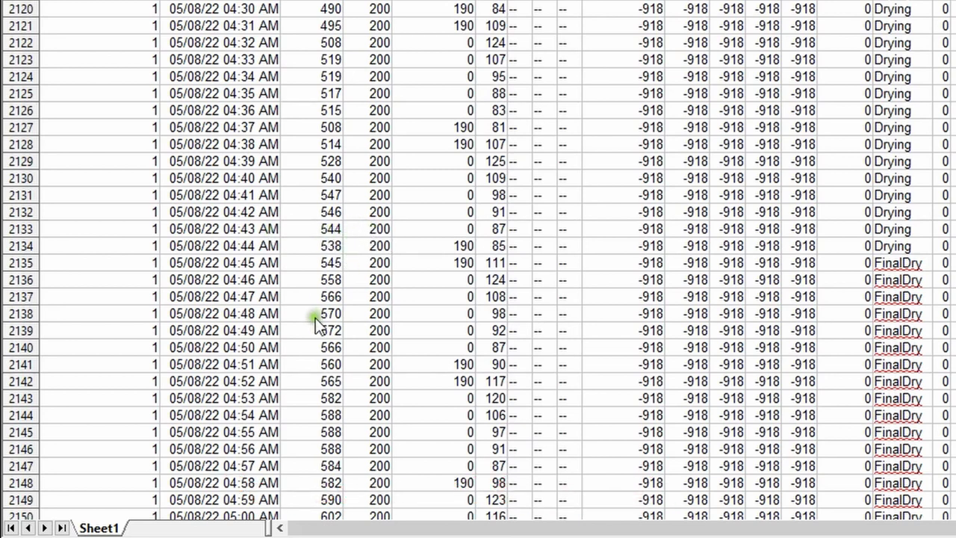
Examine the pressure, heater and T1 temperature trends through the FinalDry stage.
scroll(355, 232, down, 5)
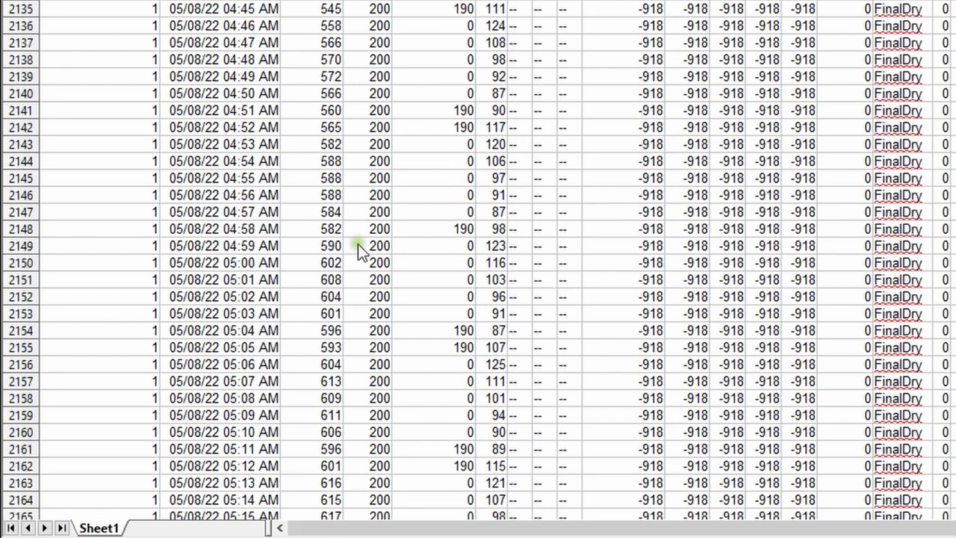
scroll(360, 238, down, 7)
scroll(390, 239, down, 17)
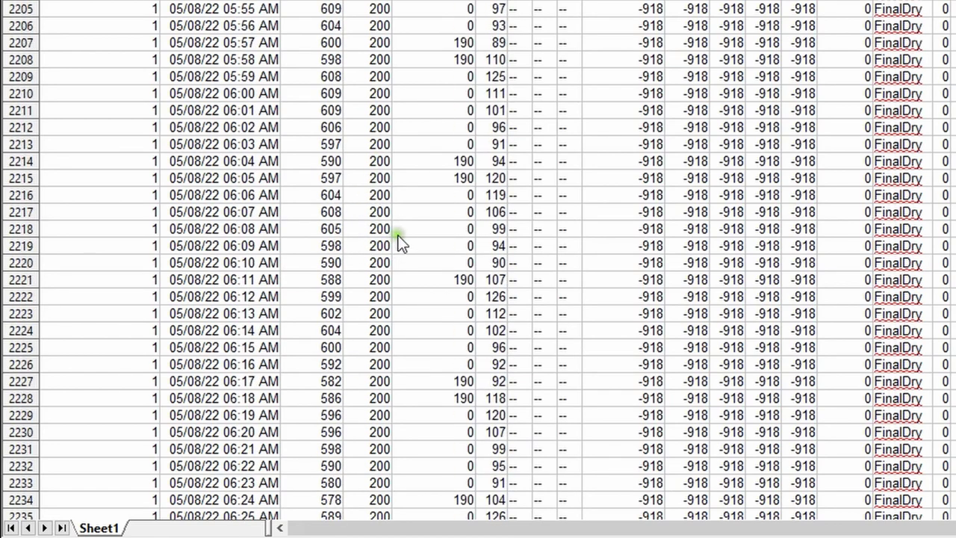
scroll(403, 244, down, 5)
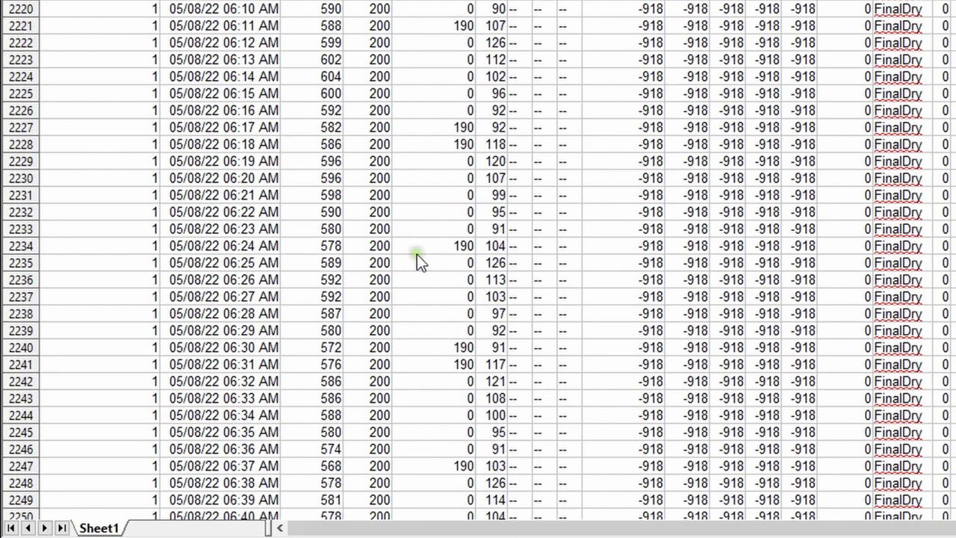
scroll(417, 254, down, 13)
scroll(403, 243, down, 20)
scroll(384, 238, down, 20)
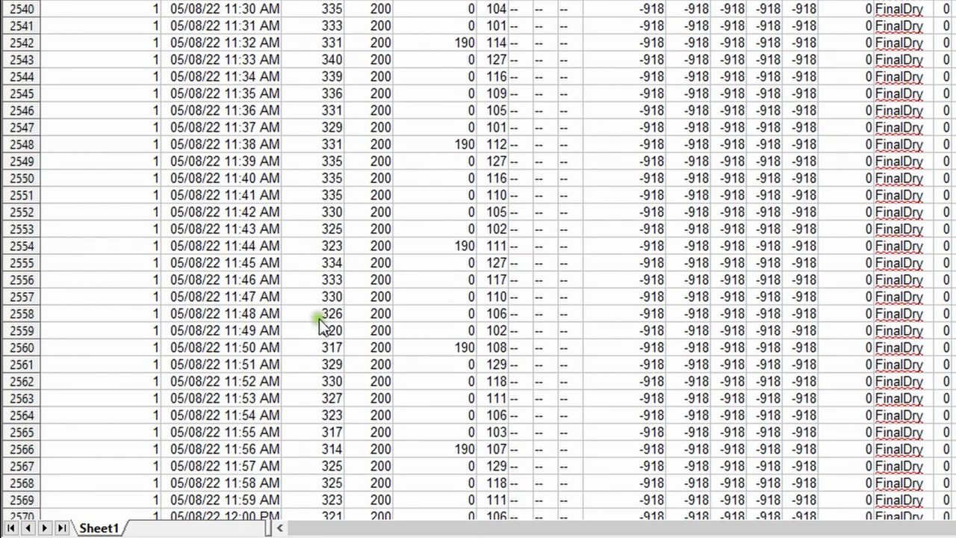
scroll(319, 320, down, 20)
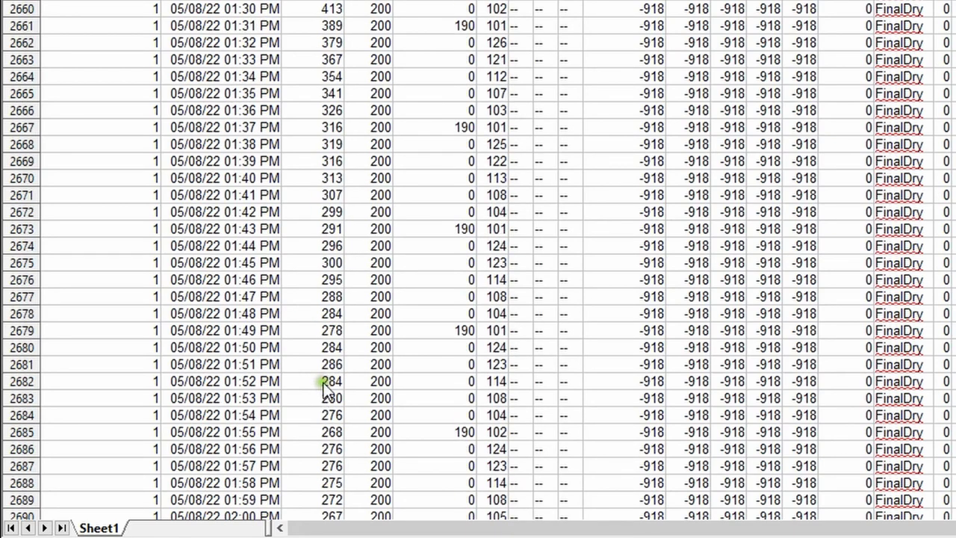
Review the stage and pressure records around the first Finished entries, and check the second FinalDry period through the end of the log.
scroll(377, 8, up, 5)
scroll(381, 8, up, 2)
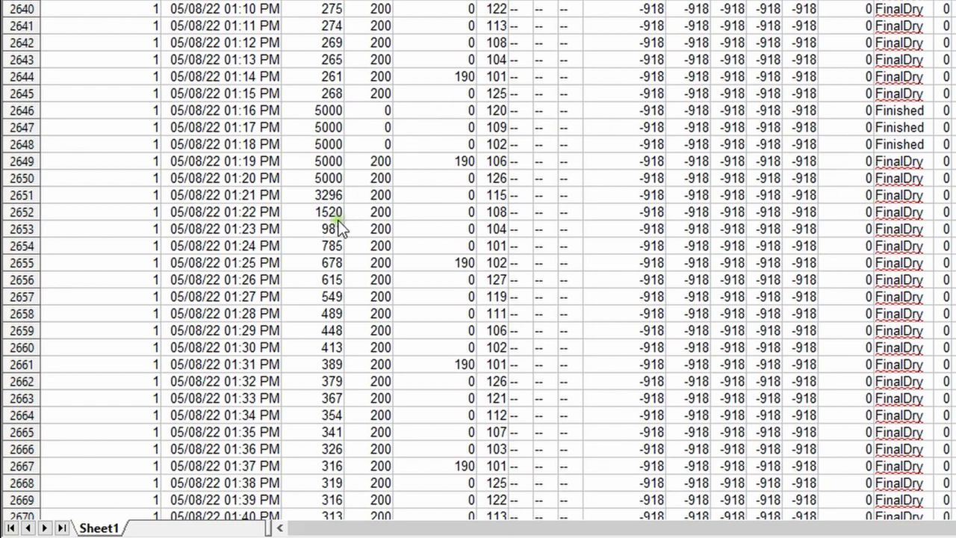
scroll(343, 223, down, 3)
scroll(349, 224, down, 2)
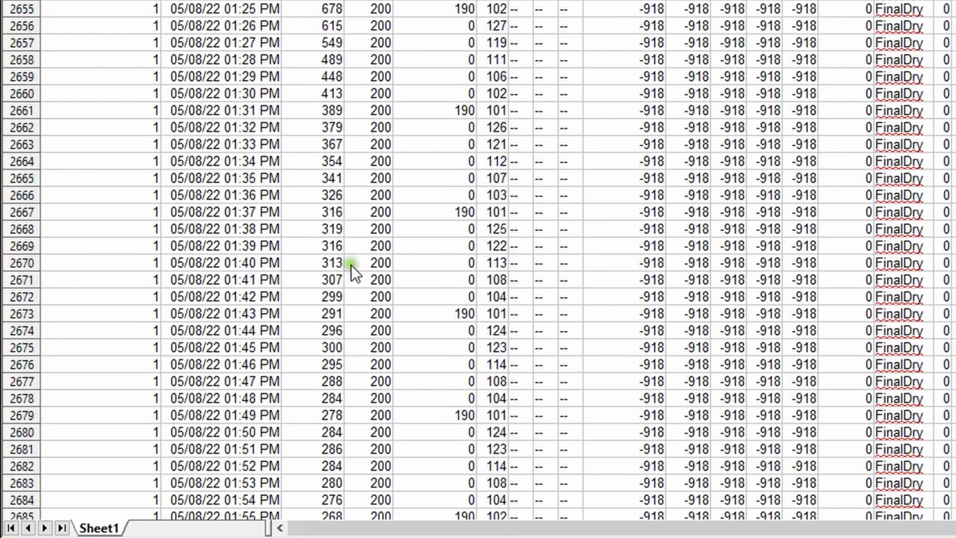
scroll(356, 248, down, 20)
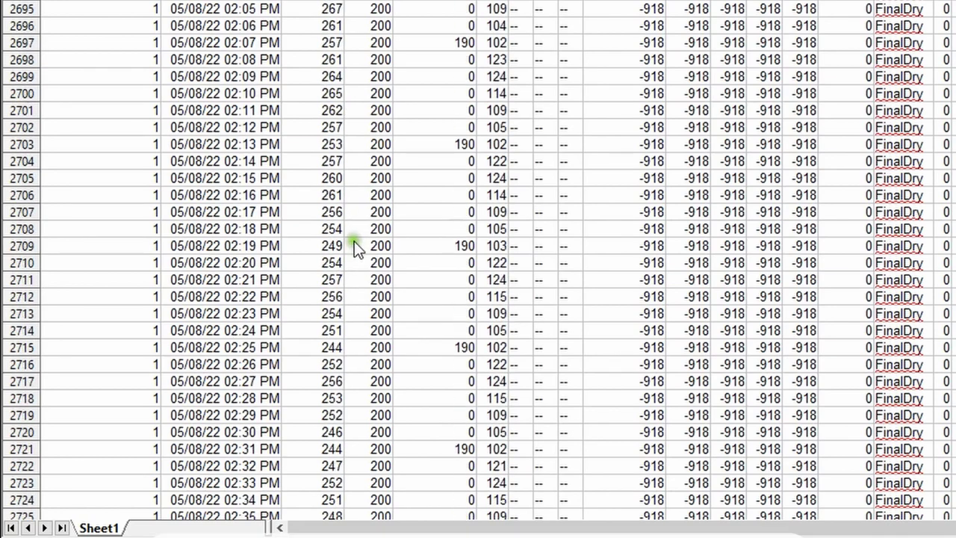
scroll(356, 236, down, 3)
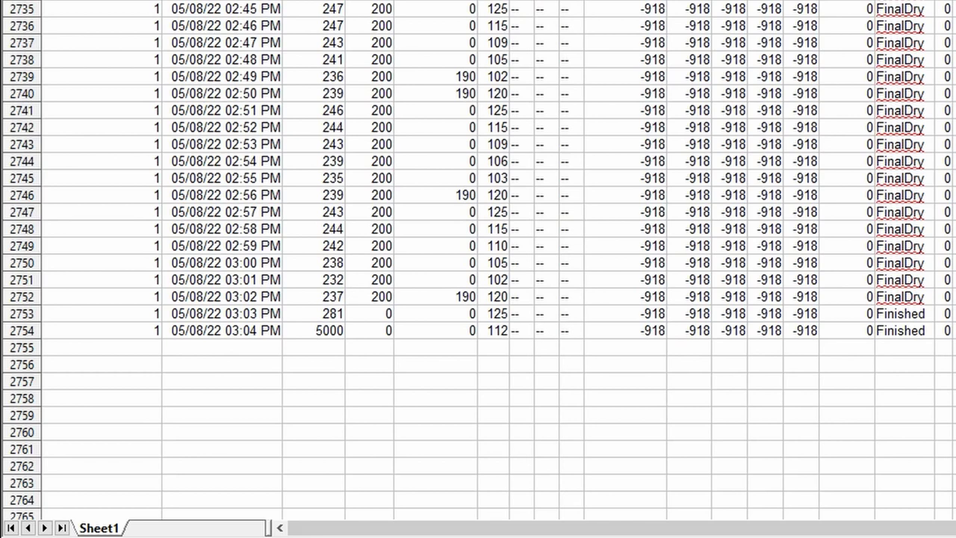
scroll(478, 269, up, 13)
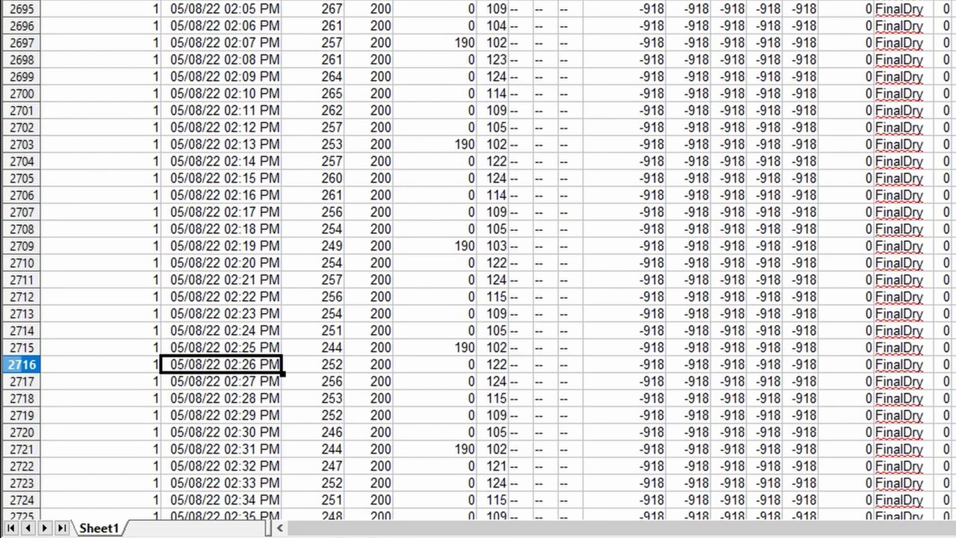